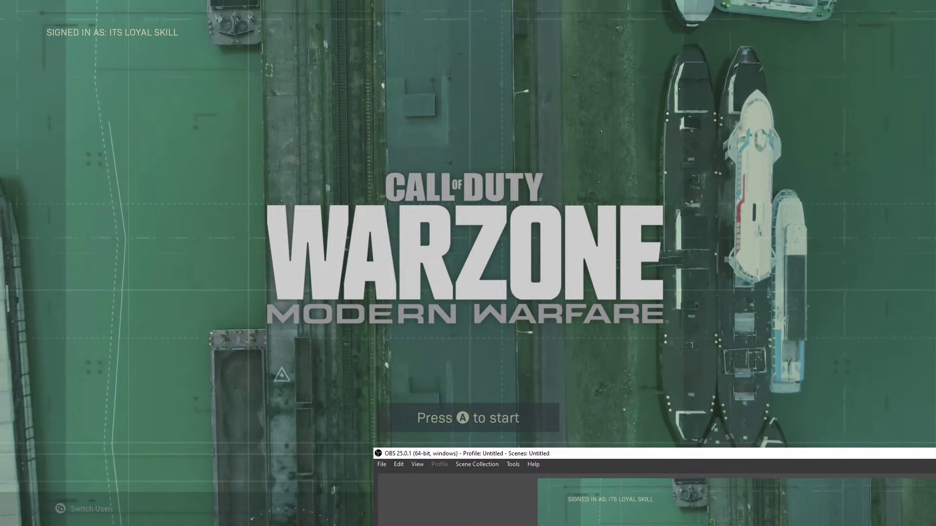
After a glance at the Xbox guide, open the Elgato source's Properties and expand Audio Output Mode.
key("super")
key("Left")
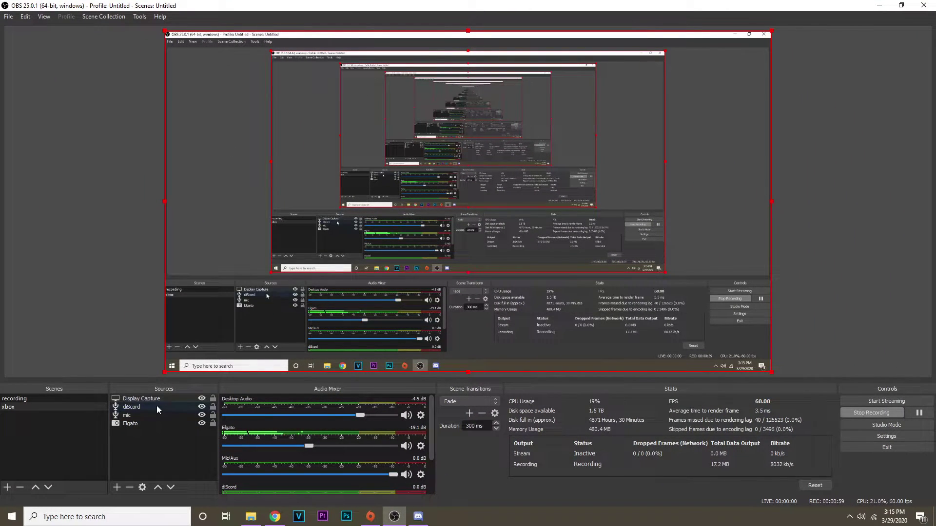
right_click(155, 423)
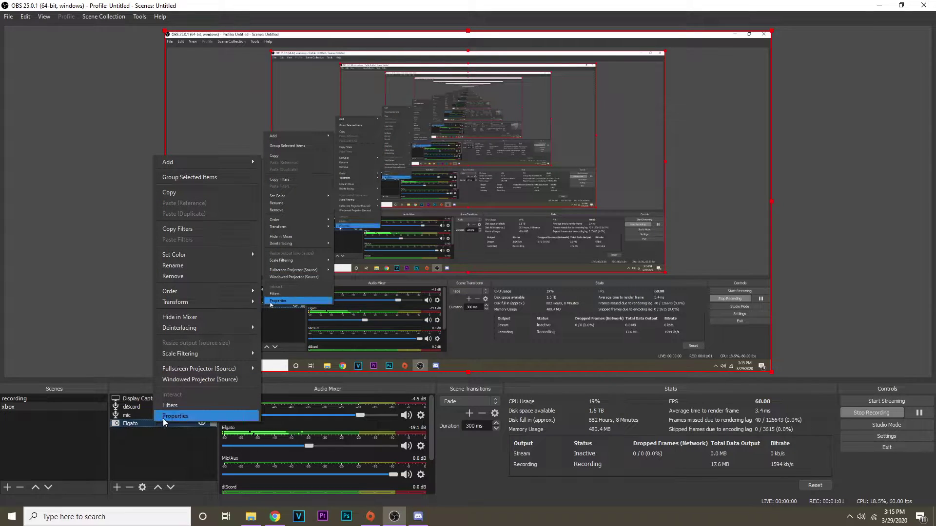
left_click(167, 416)
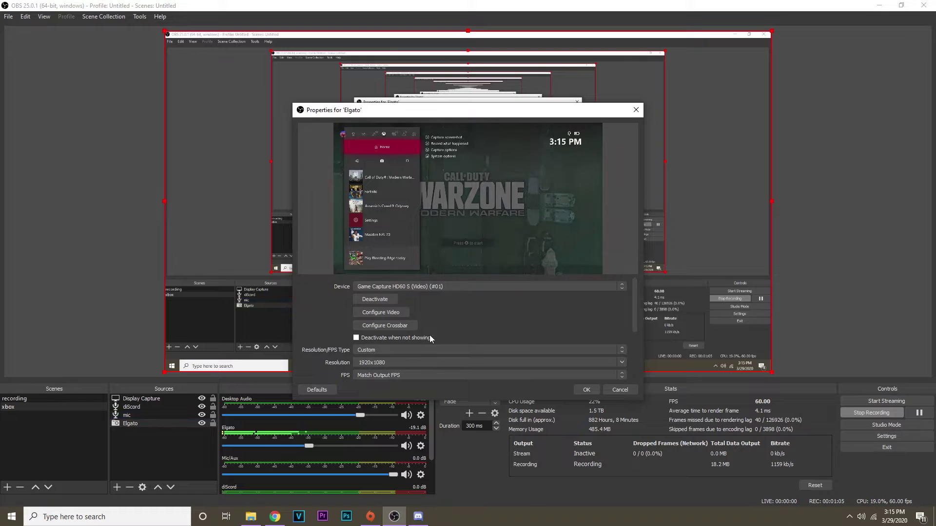
left_click_drag(634, 312, 636, 368)
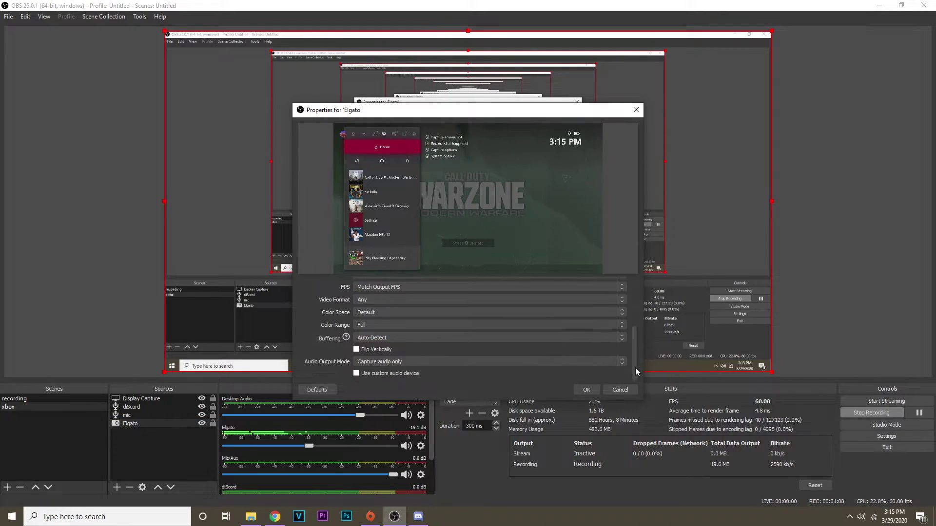
left_click(607, 364)
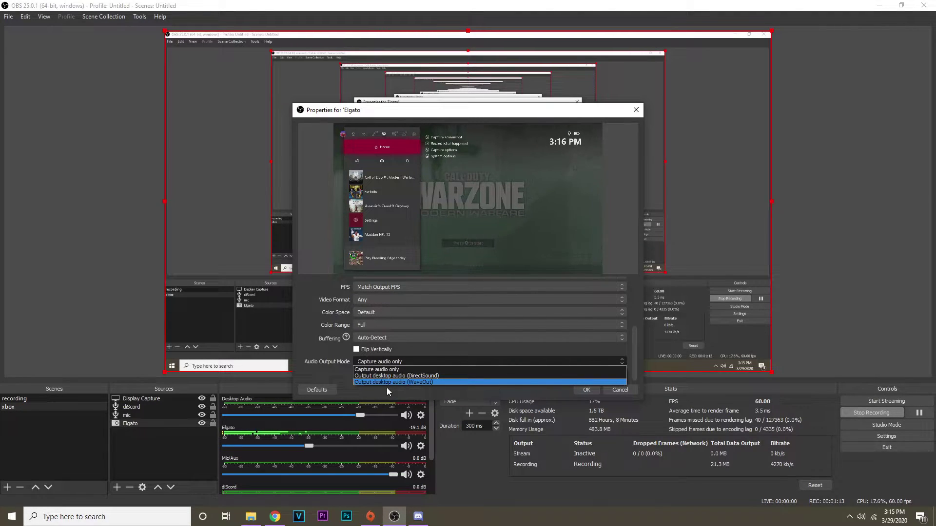
Set Elgato audio to Output desktop audio (WaveOut), mute the PC speakers, and save with OK.
left_click(436, 383)
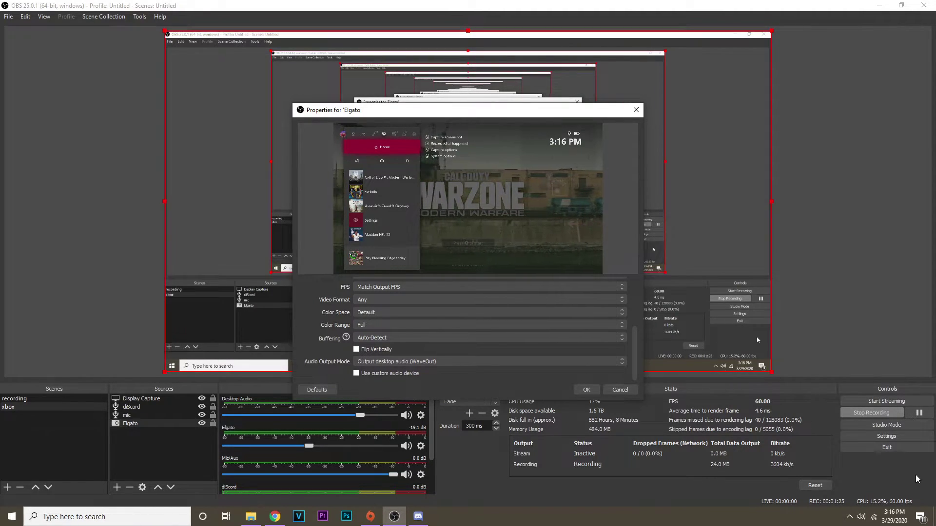
left_click(859, 517)
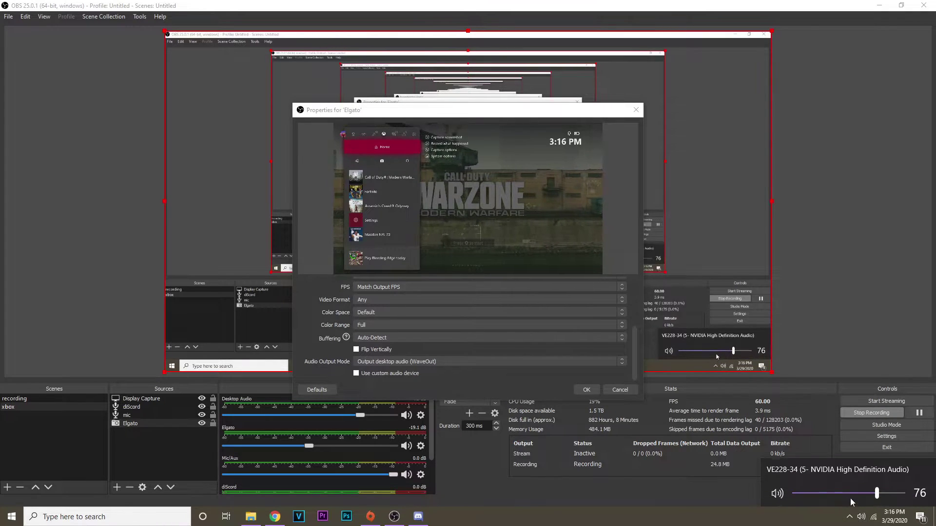
left_click(773, 493)
left_click(663, 491)
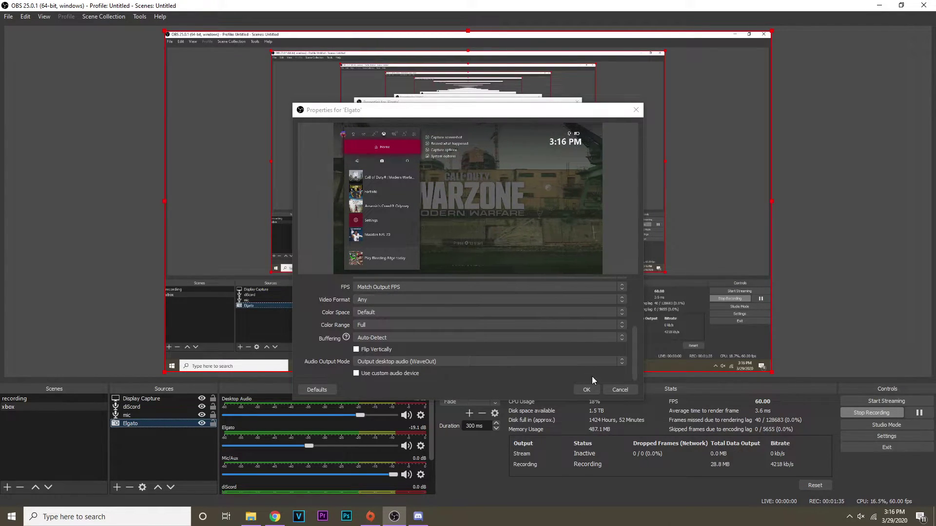
left_click(594, 391)
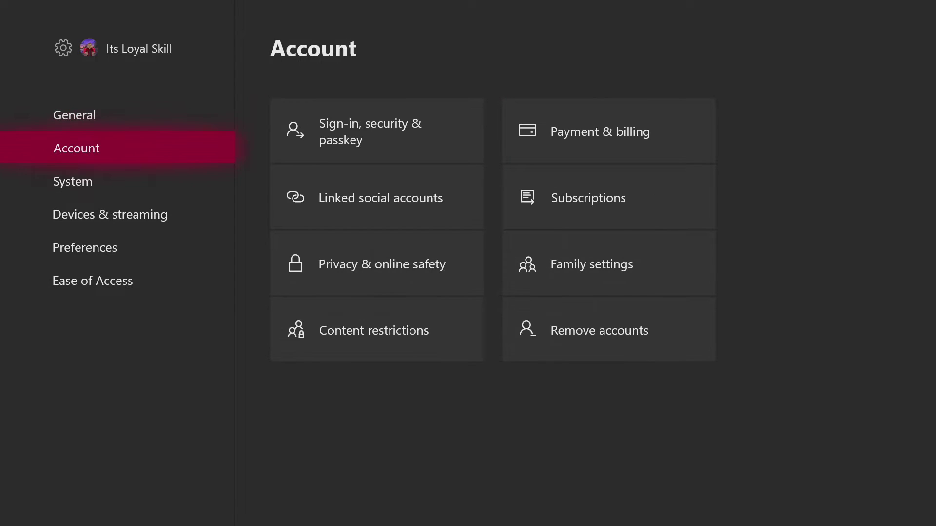
Move through the Xbox Settings categories back to General, focusing Volume & audio output.
key("Down")
key("Down")
key("Down")
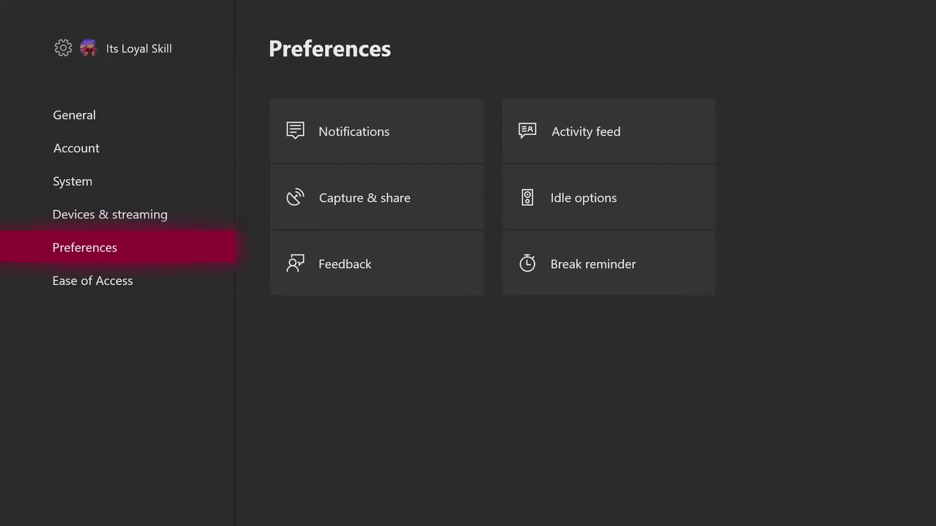
key("Up")
key("Up")
key("Up")
key("Up")
key("Down")
key("Down")
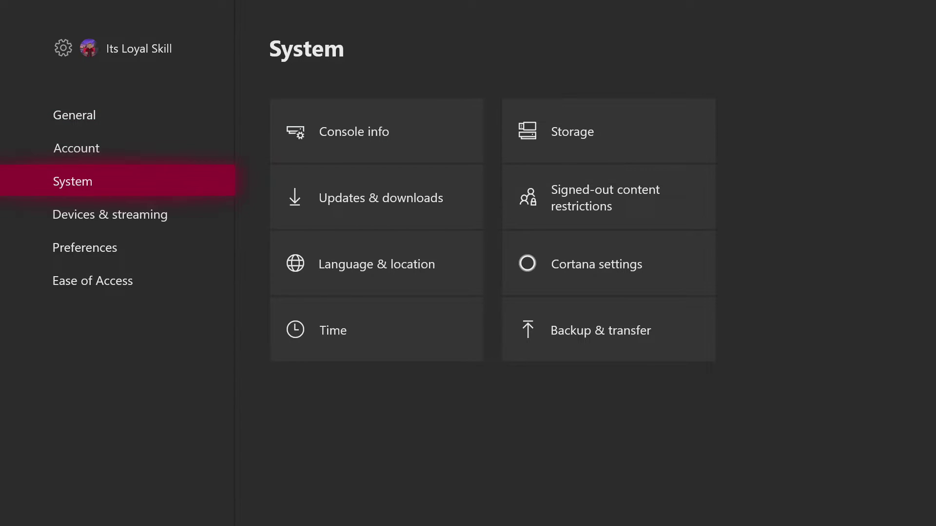
key("Down")
key("Right")
key("Left")
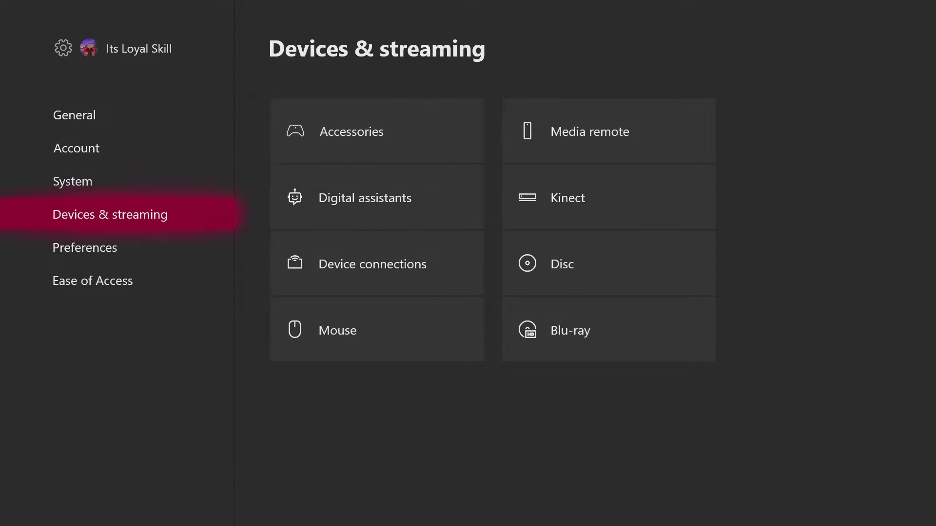
key("Up")
key("Up")
key("Up")
key("Right")
key("Down")
key("Down")
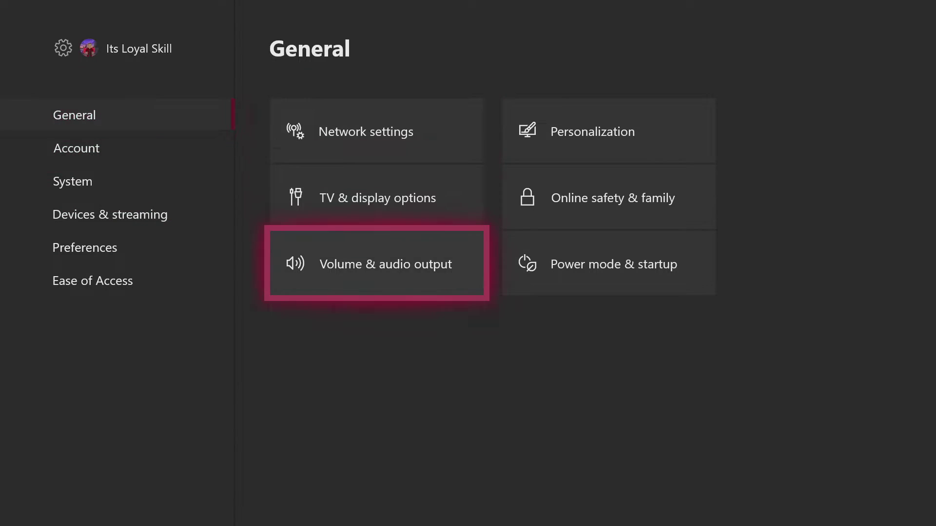
In Volume & audio output, change Party chat output from Headset to Headset & speakers.
key("Return")
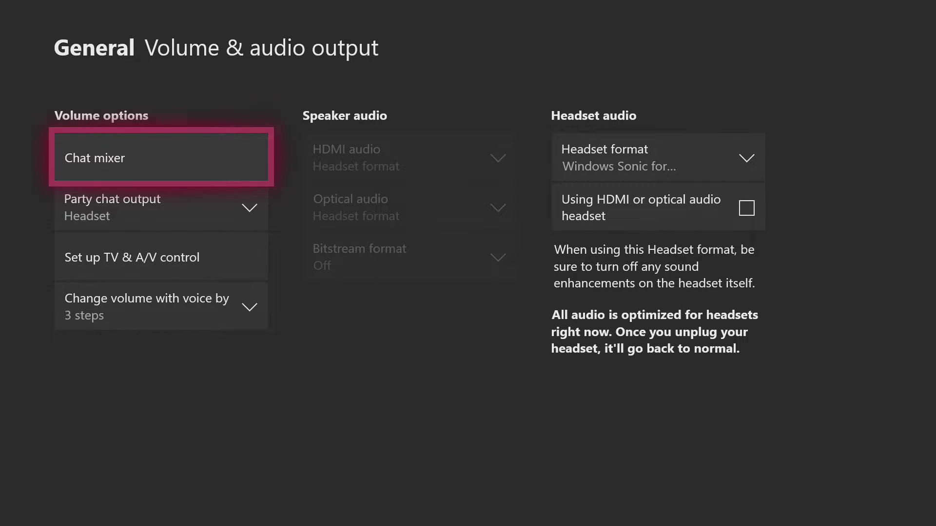
key("Escape")
key("Right")
key("Down")
key("Down")
key("Return")
key("Down")
key("Return")
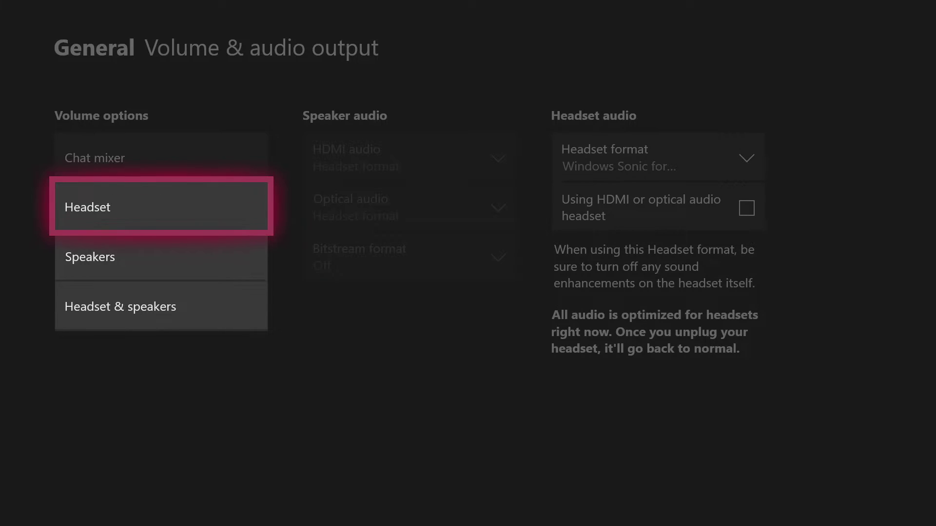
key("Down")
key("Down")
key("Return")
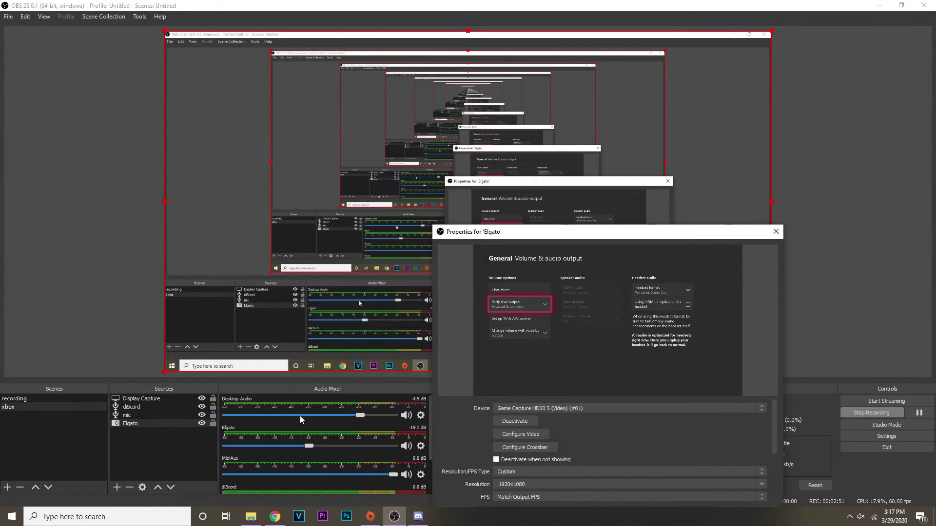
left_click_drag(536, 232, 381, 133)
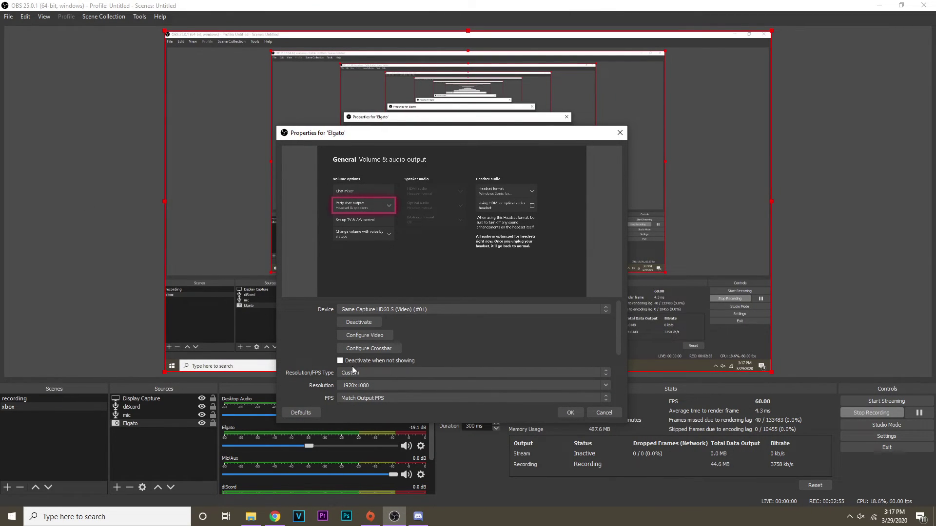
left_click_drag(617, 318, 608, 379)
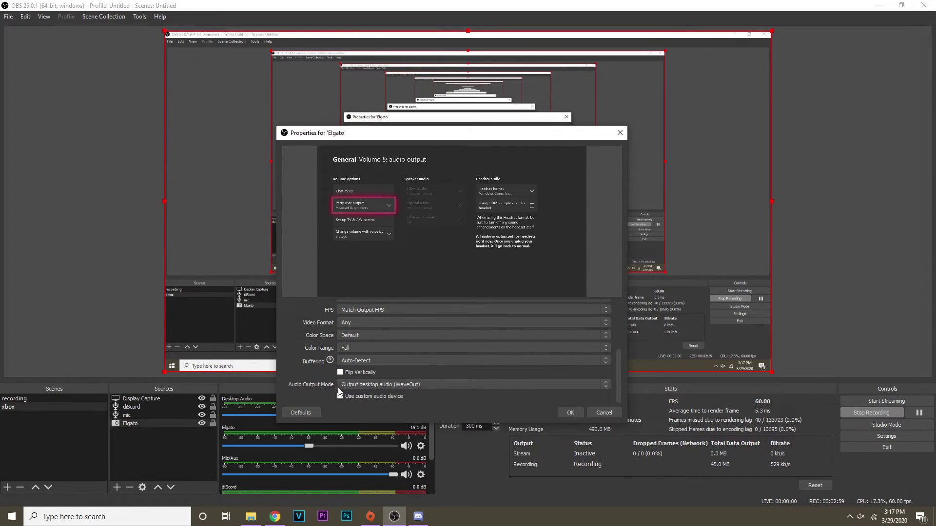
left_click(420, 385)
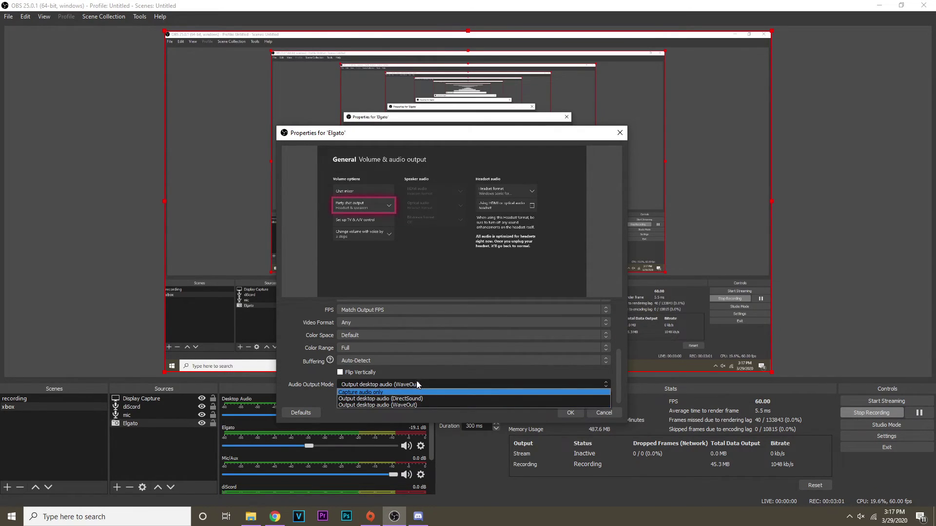
left_click(407, 405)
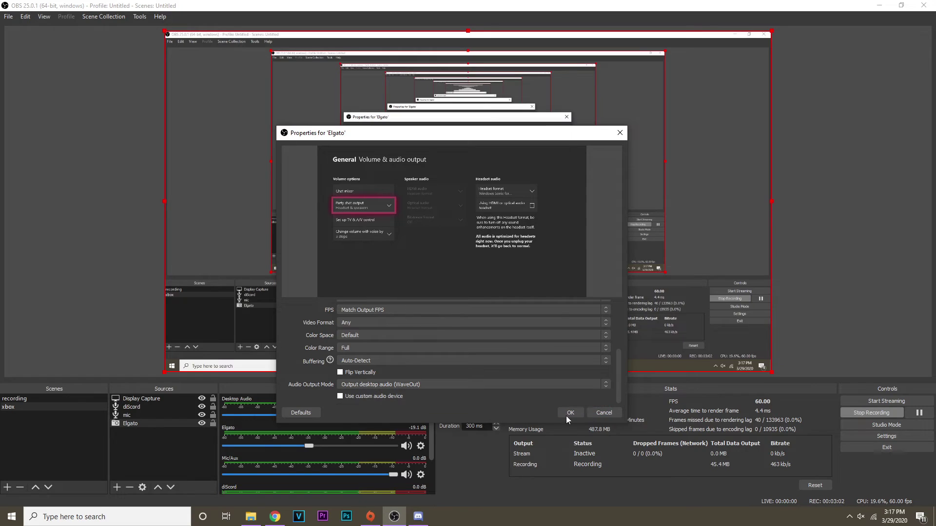
Cancel the Properties for 'Elgato' dialog to return to the main OBS window.
left_click(614, 415)
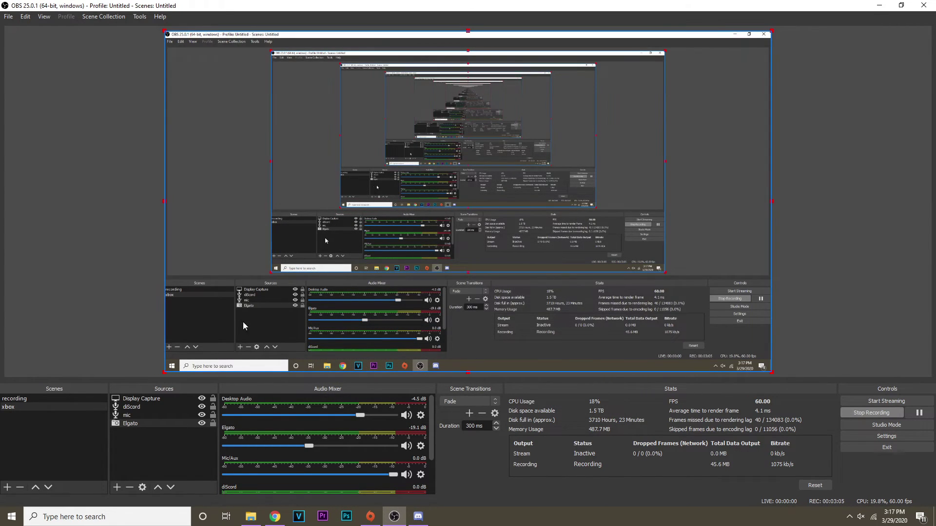